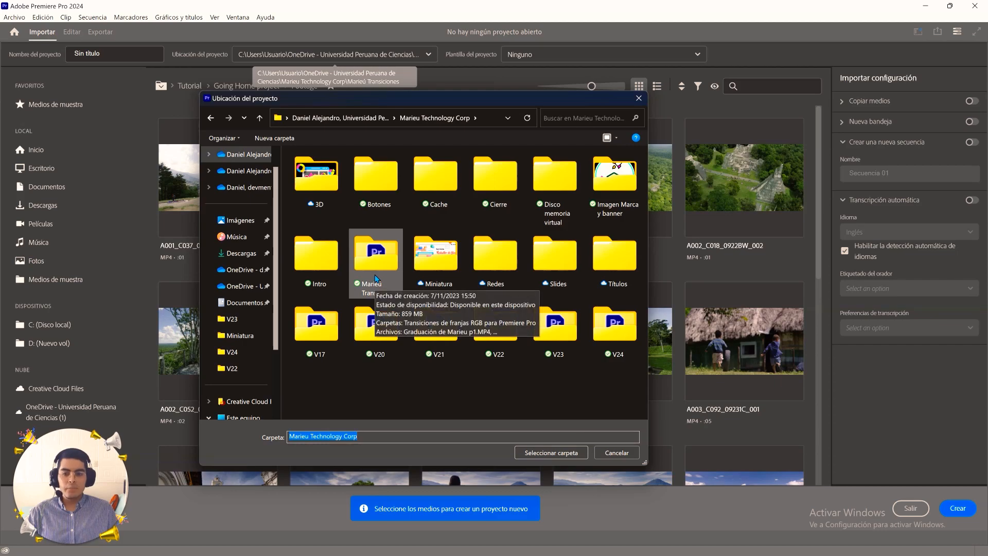
Step: Set the project location to the Marieú Transiciones folder and name the project "Transición de Navidad Marieú"
{"action": "double_click", "coordinate": [376, 279]}
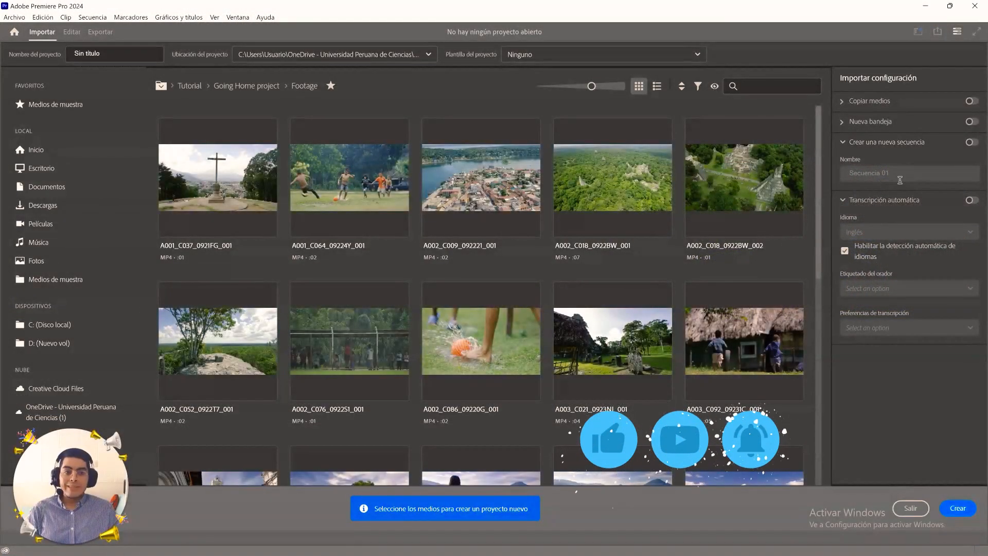
{"action": "left_click", "coordinate": [115, 53]}
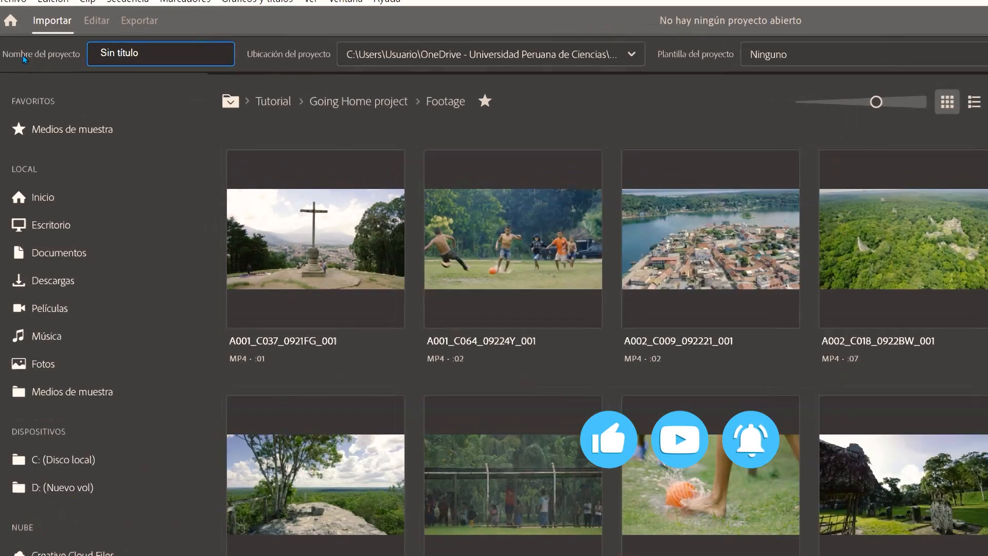
{"action": "type", "text": "Tranci"}
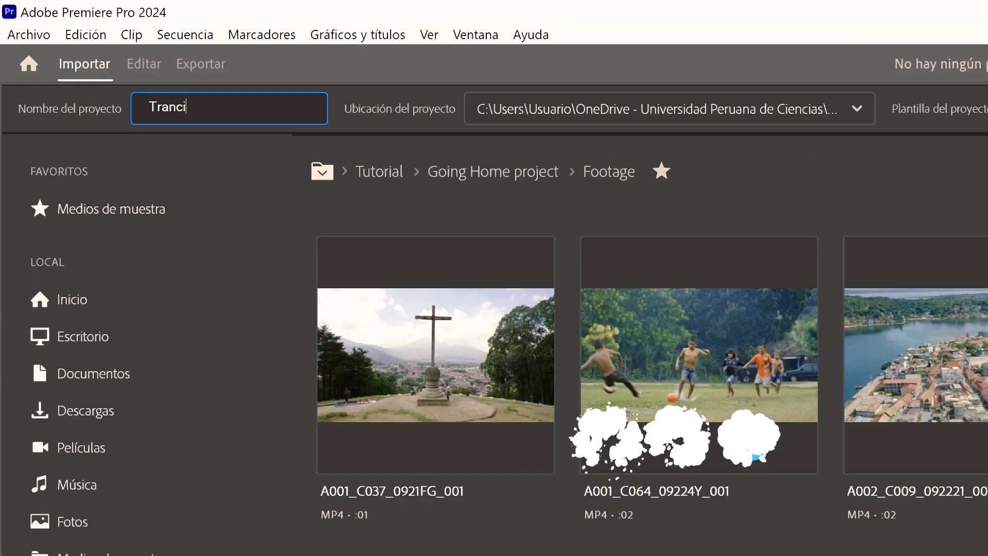
{"action": "key", "text": "BackSpace"}
{"action": "key", "text": "BackSpace"}
{"action": "type", "text": "sición de Navidad Marieú"}
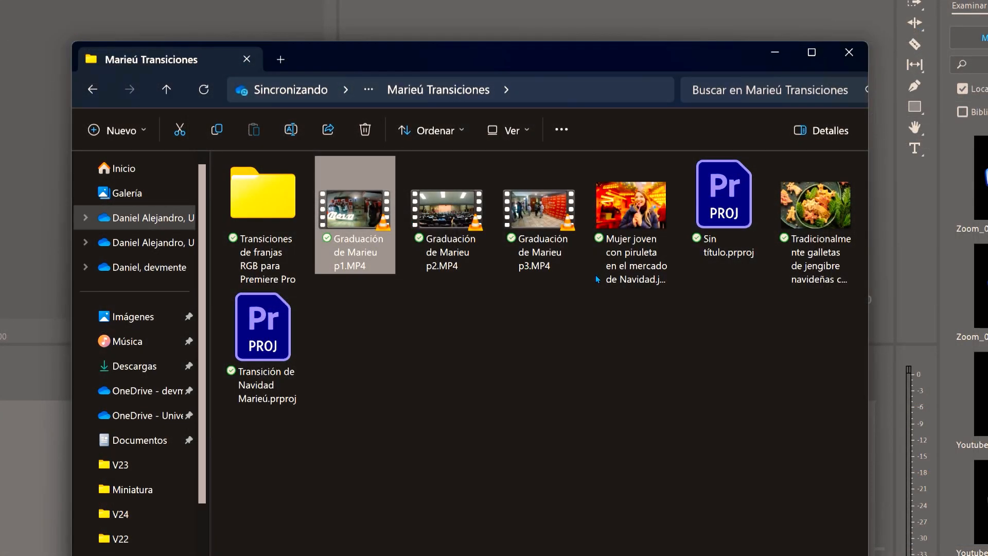
Step: Import the three graduation videos, Graduación de Marieu p1, p2 and p3, from the Marieú Transiciones folder into the project
{"action": "left_click_drag", "start_coordinate": [545, 309], "coordinate": [369, 228]}
{"action": "left_click_drag", "start_coordinate": [704, 278], "coordinate": [100, 170]}
{"action": "left_click_drag", "start_coordinate": [100, 169], "coordinate": [100, 170]}
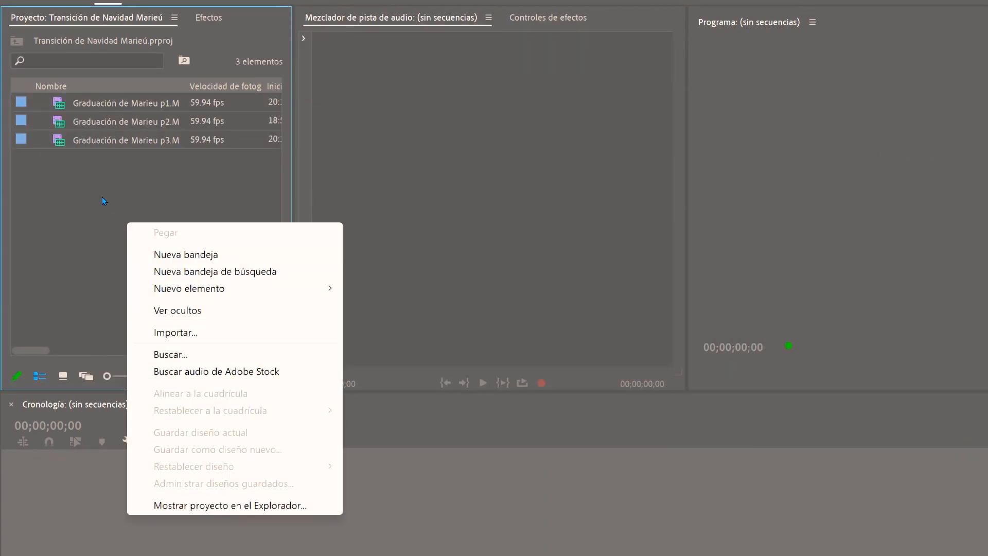
Step: Create a bin named "Grabaciones" in the project and move the three graduation videos into it
{"action": "left_click", "coordinate": [186, 255]}
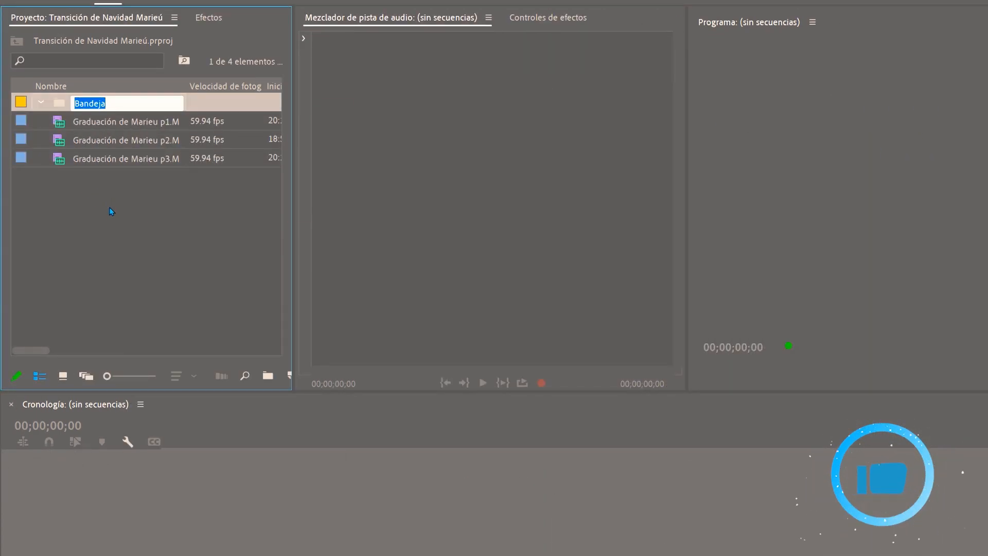
{"action": "type", "text": "Grabaciones"}
{"action": "key", "text": "Return"}
{"action": "left_click_drag", "start_coordinate": [116, 202], "coordinate": [66, 108]}
{"action": "left_click_drag", "start_coordinate": [66, 108], "coordinate": [59, 109]}
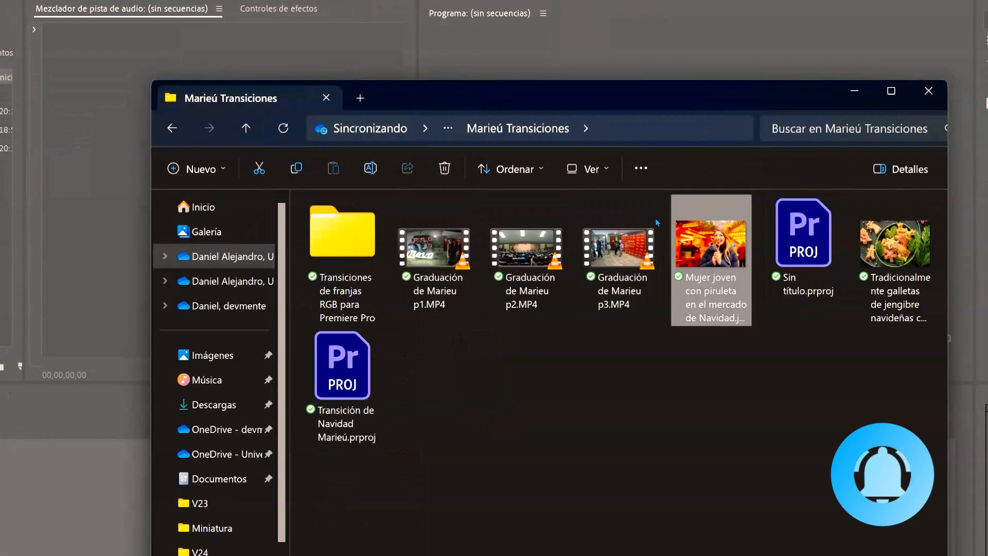
Step: Import the woman-with-lollipop and gingerbread cookie images and create a bin named "Imágenes" for them
{"action": "left_click", "coordinate": [682, 239]}
{"action": "left_click", "coordinate": [895, 243], "text": "ctrl"}
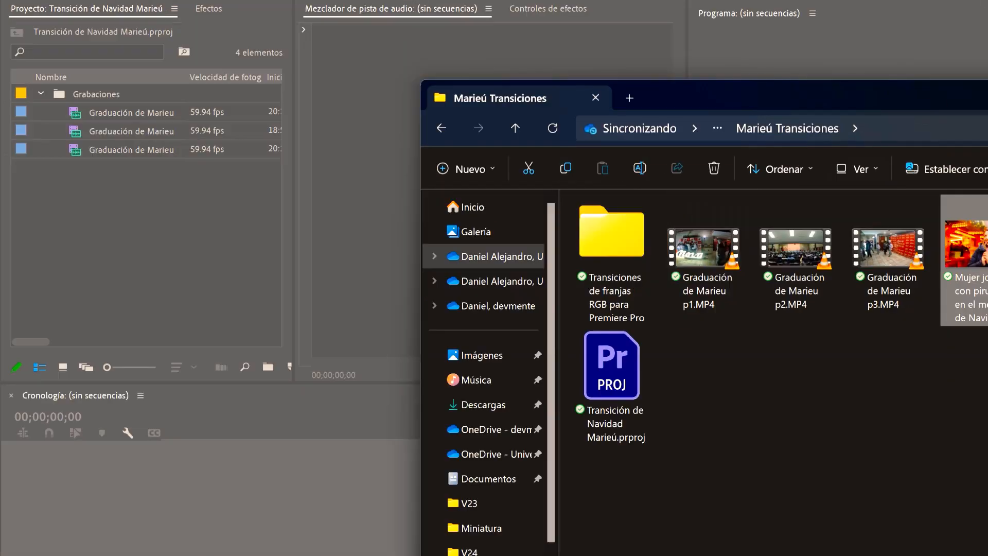
{"action": "left_click_drag", "start_coordinate": [682, 239], "coordinate": [72, 212]}
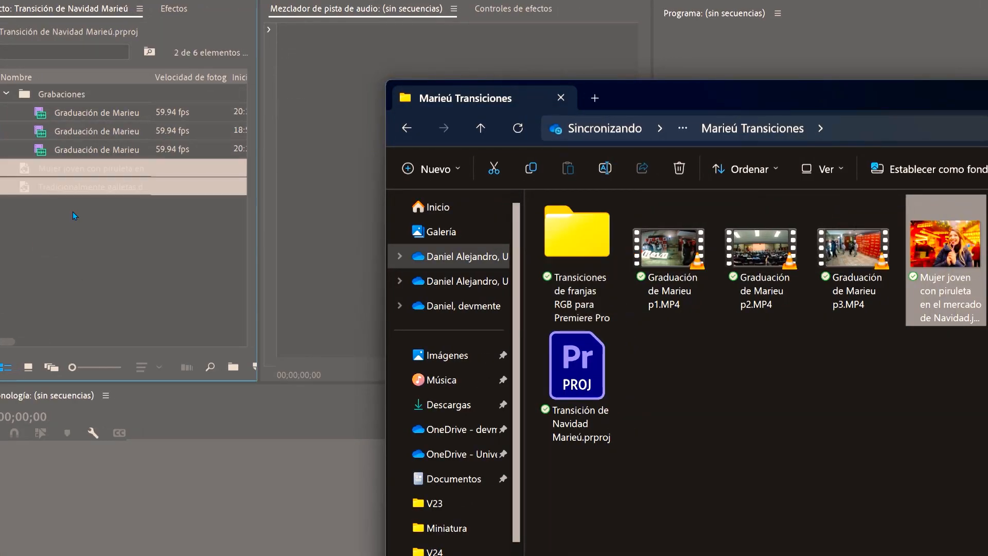
{"action": "right_click", "coordinate": [73, 211]}
{"action": "left_click", "coordinate": [119, 226]}
{"action": "type", "text": "Im"}
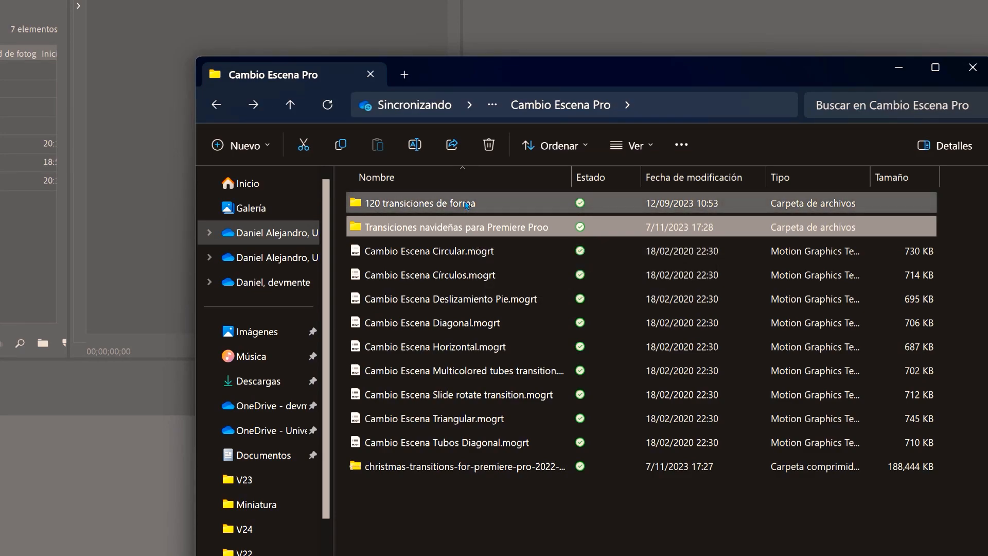
Step: Import the entire Christmas Transitions project from the Transiciones navideñas folder and browse its Preview folder for the missing 10.mp4
{"action": "key", "text": "Return"}
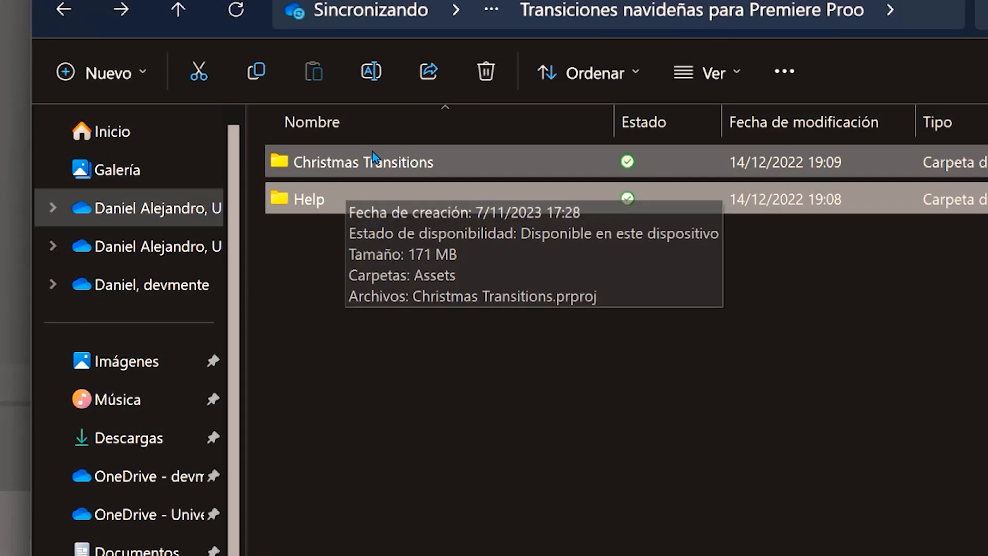
{"action": "double_click", "coordinate": [374, 155]}
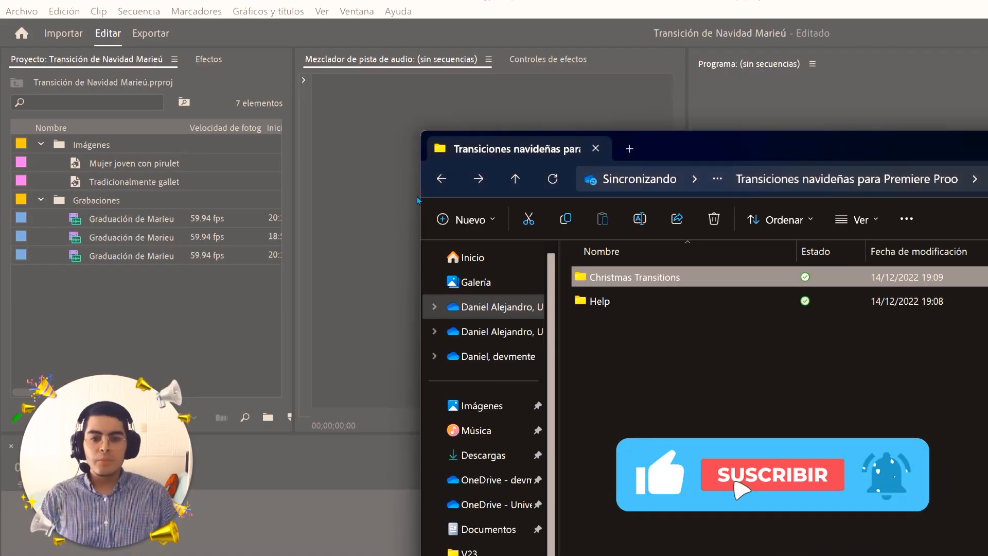
{"action": "left_click_drag", "start_coordinate": [156, 204], "coordinate": [129, 311]}
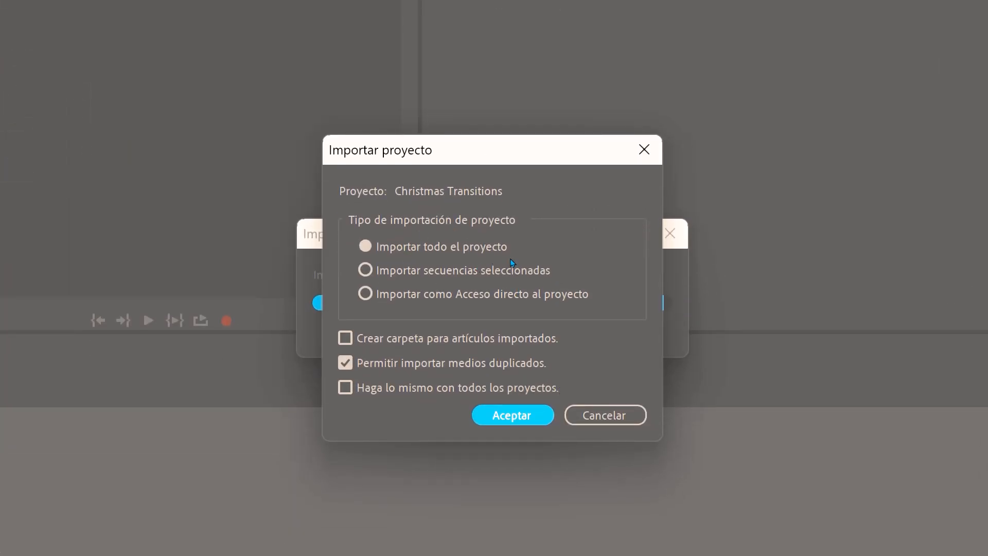
{"action": "key", "text": "Return"}
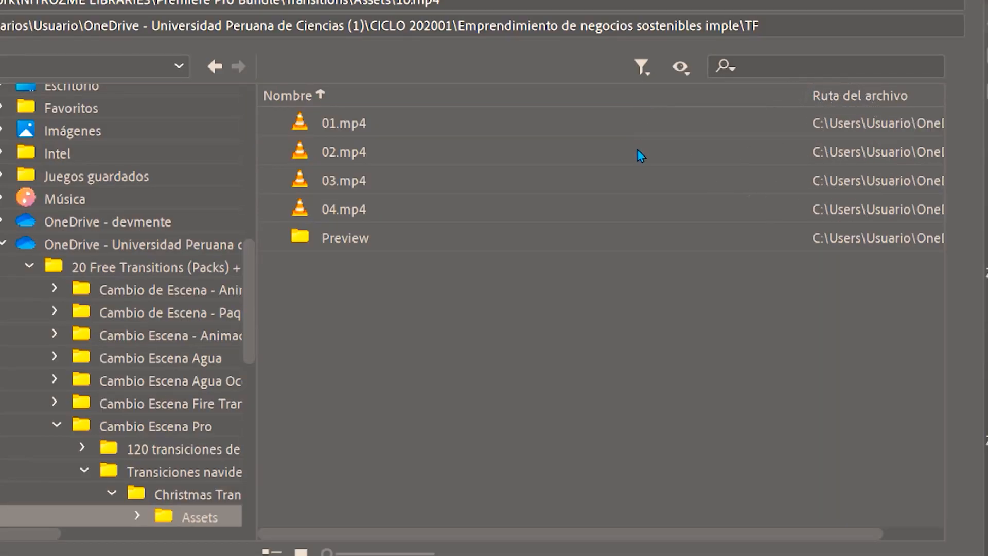
{"action": "double_click", "coordinate": [643, 237]}
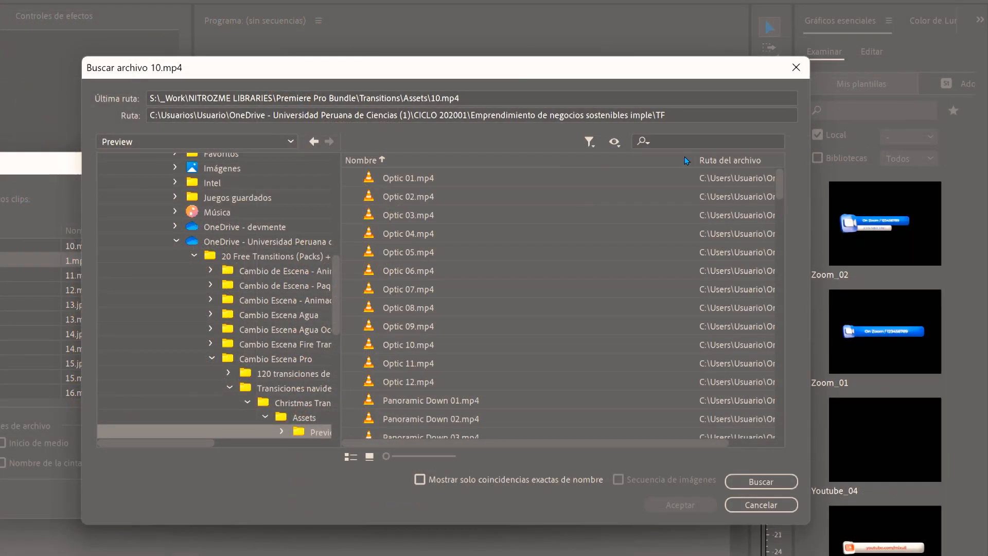
{"action": "scroll", "coordinate": [675, 247], "scroll_direction": "down", "scroll_amount": 2}
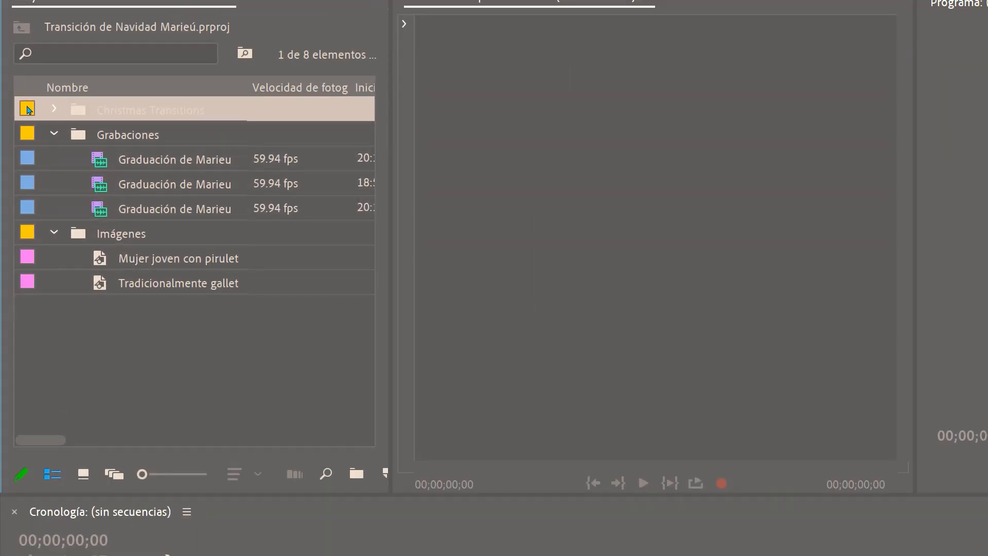
Step: Expand the imported Christmas Transitions bin to view its subfolders
{"action": "left_click", "coordinate": [54, 108]}
{"action": "left_click", "coordinate": [123, 133]}
{"action": "left_click", "coordinate": [119, 109]}
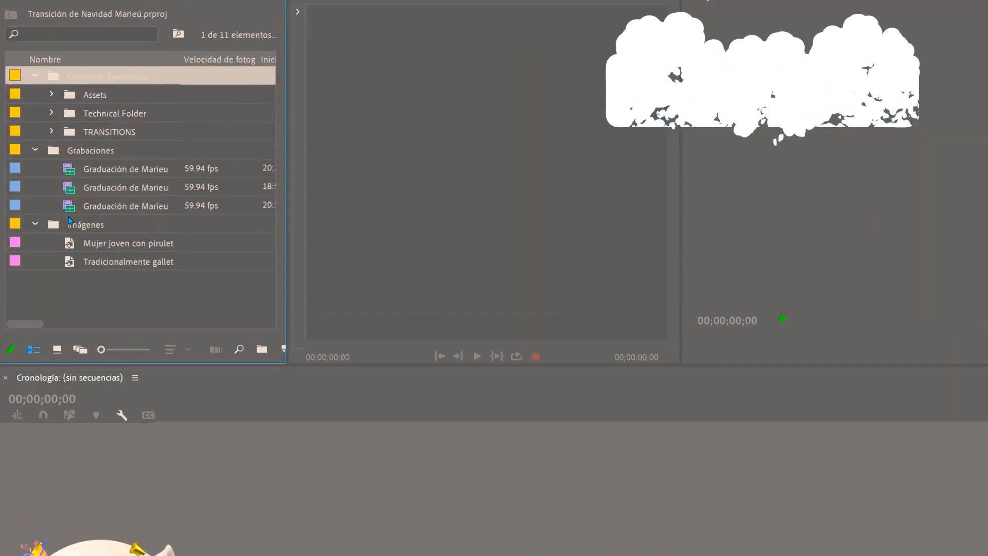
Step: Create a sequence from the two pictures in the Imágenes bin and scrub through both clips
{"action": "left_click", "coordinate": [50, 215]}
{"action": "left_click_drag", "start_coordinate": [71, 236], "coordinate": [45, 195]}
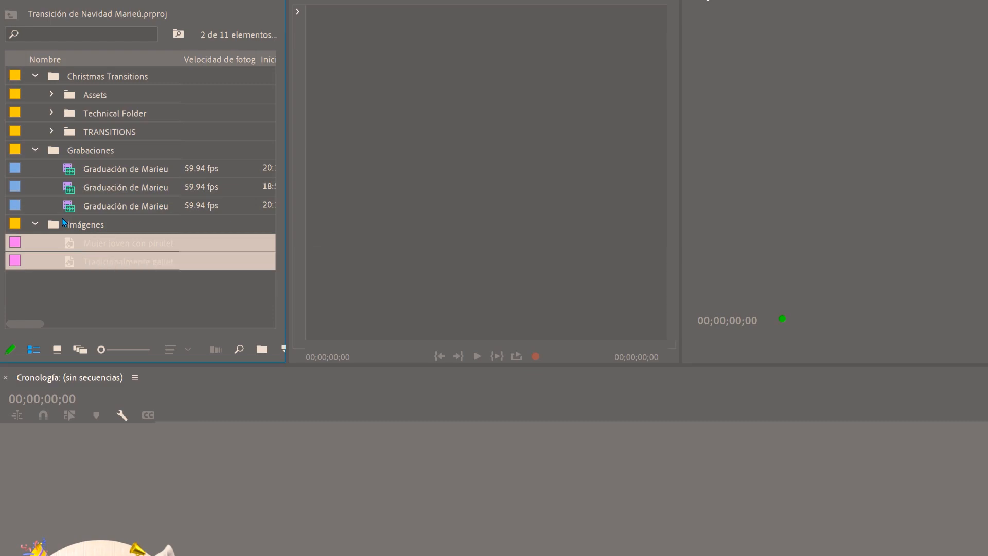
{"action": "left_click_drag", "start_coordinate": [139, 371], "coordinate": [264, 407]}
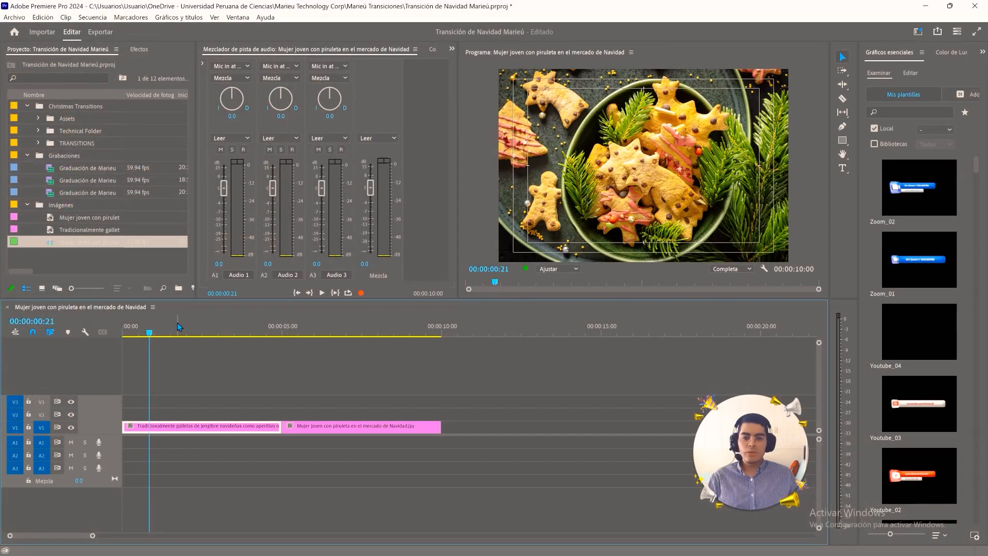
{"action": "left_click_drag", "start_coordinate": [216, 323], "coordinate": [233, 327]}
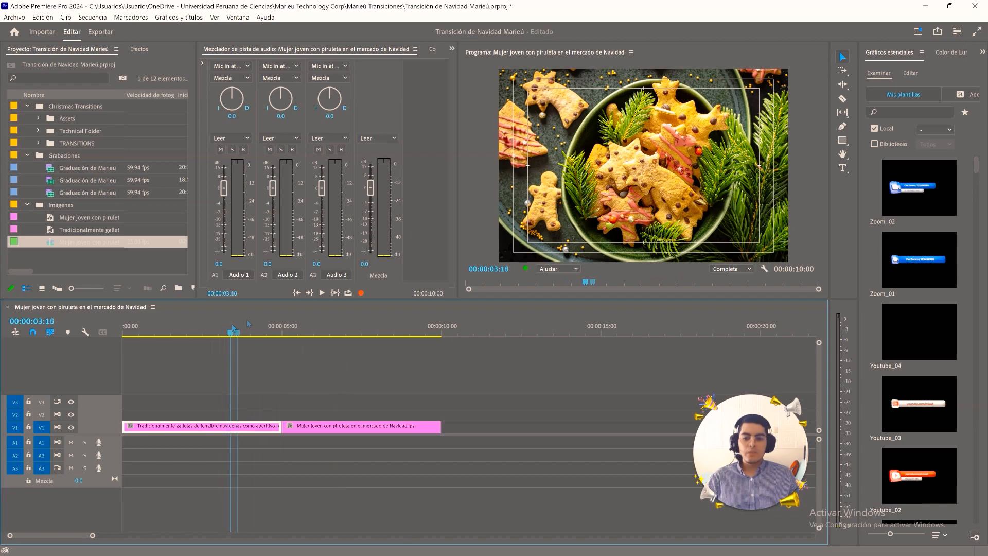
{"action": "left_click_drag", "start_coordinate": [315, 324], "coordinate": [335, 324]}
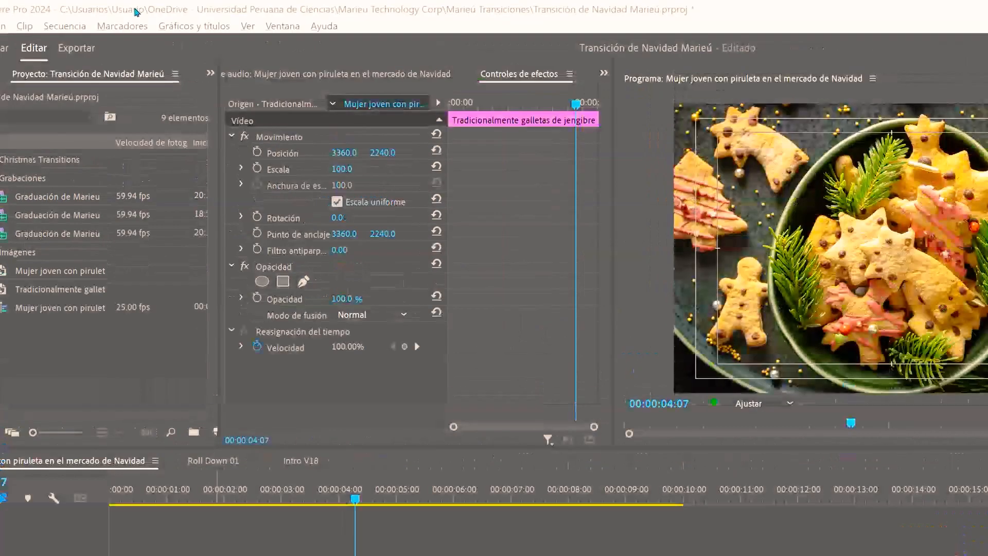
Step: Set the sequence frame size to 1920 by 1080 and accept deleting its preview files
{"action": "left_click", "coordinate": [101, 17]}
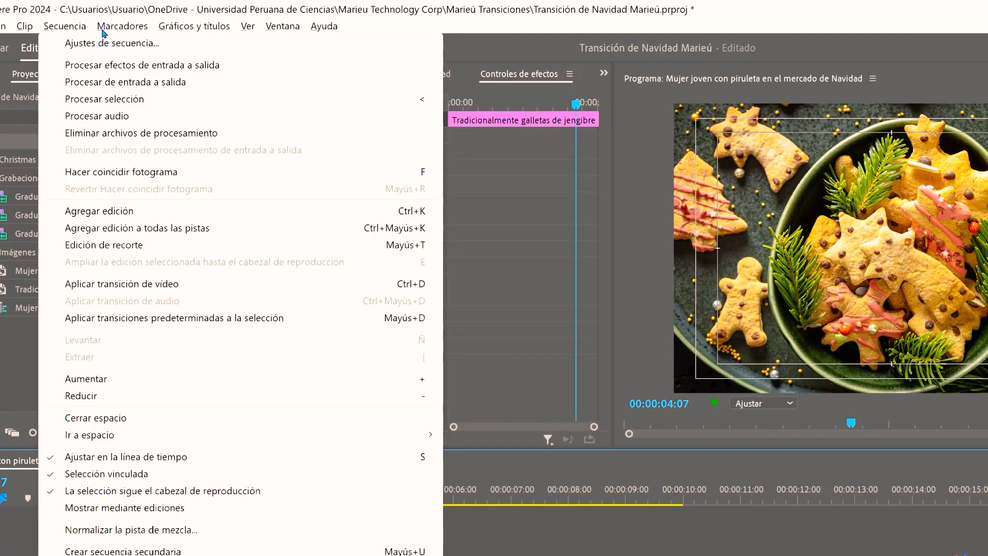
{"action": "left_click", "coordinate": [103, 43]}
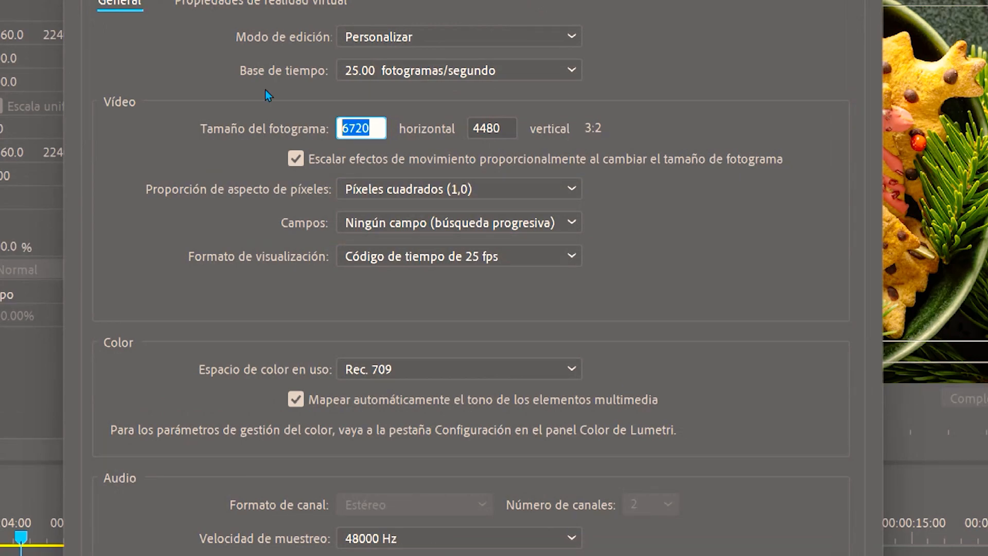
{"action": "key", "text": "Tab"}
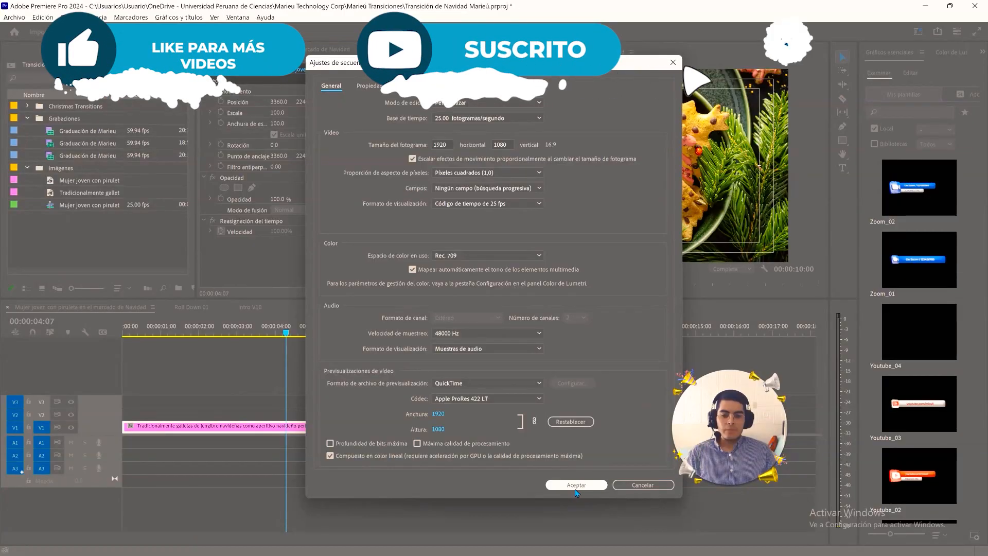
{"action": "left_click", "coordinate": [575, 485]}
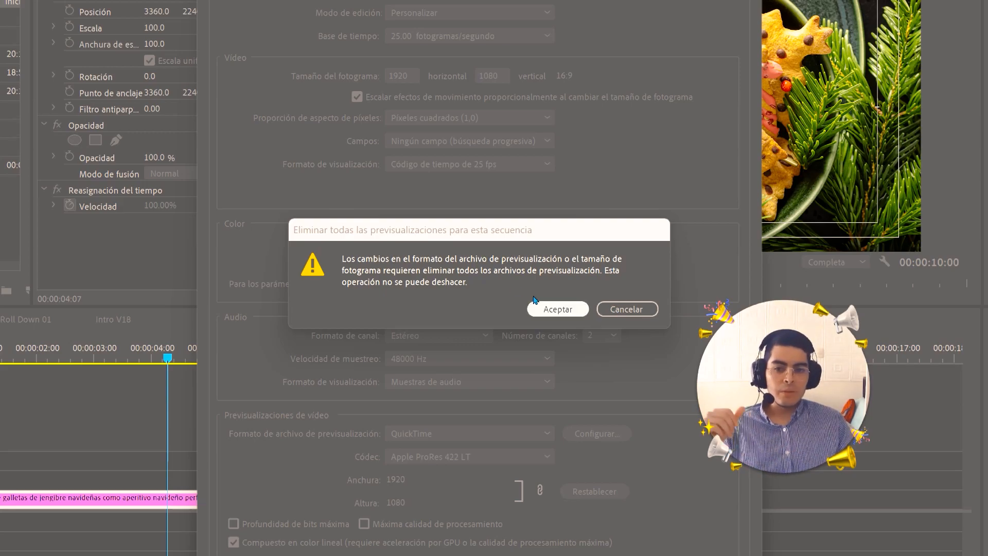
{"action": "left_click", "coordinate": [540, 308]}
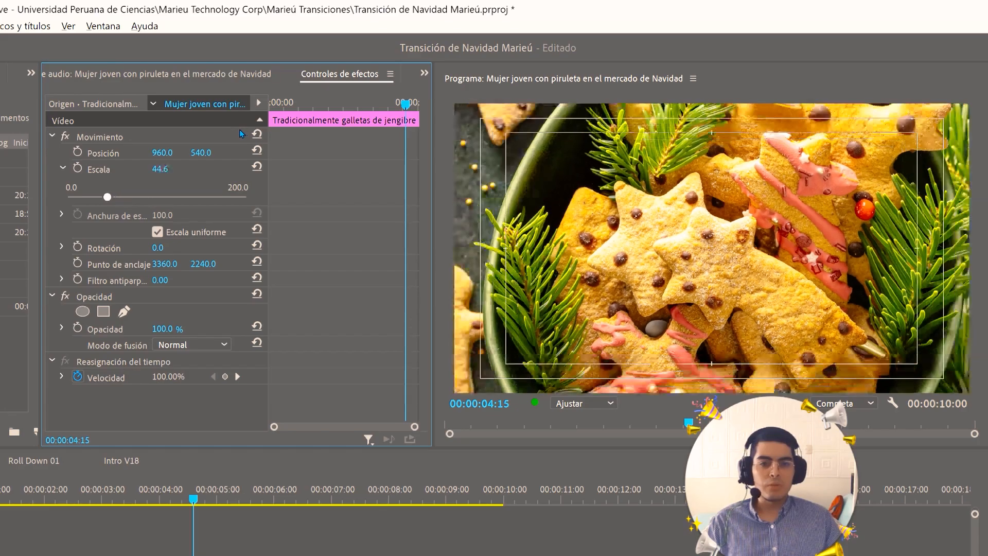
Step: Reduce the cookie image's scale to fit the frame and set the woman image's scale to 23.2
{"action": "left_click_drag", "start_coordinate": [110, 197], "coordinate": [101, 197]}
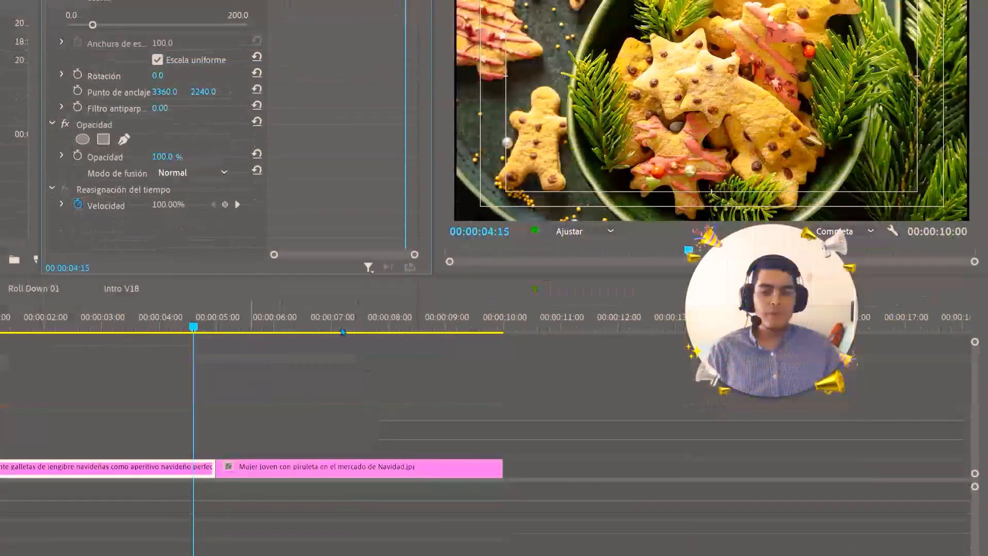
{"action": "left_click", "coordinate": [273, 496]}
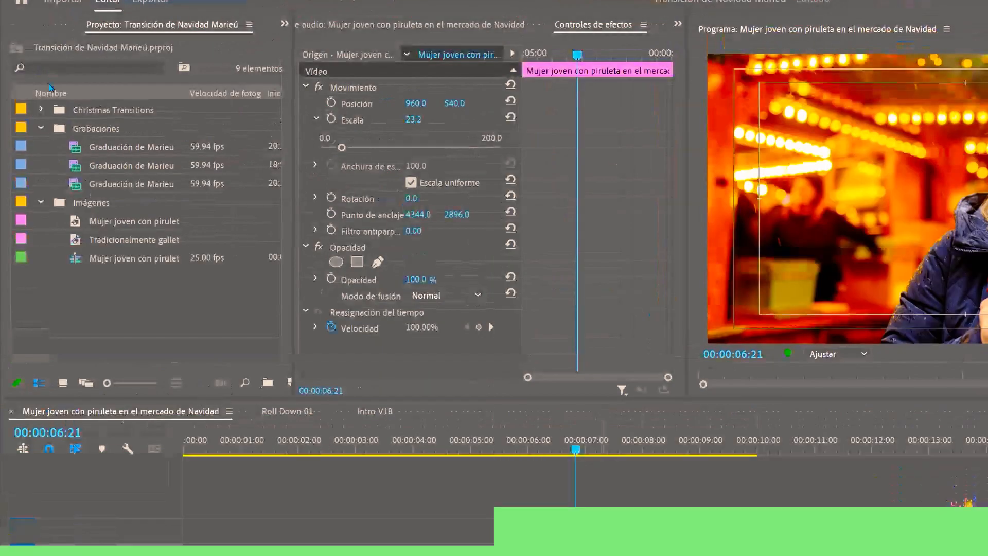
Step: Place the second Roll Down transition from the 01. Roll folder over the cut between the two images
{"action": "key", "text": "Down"}
{"action": "key", "text": "Down"}
{"action": "key", "text": "Up"}
{"action": "key", "text": "Up"}
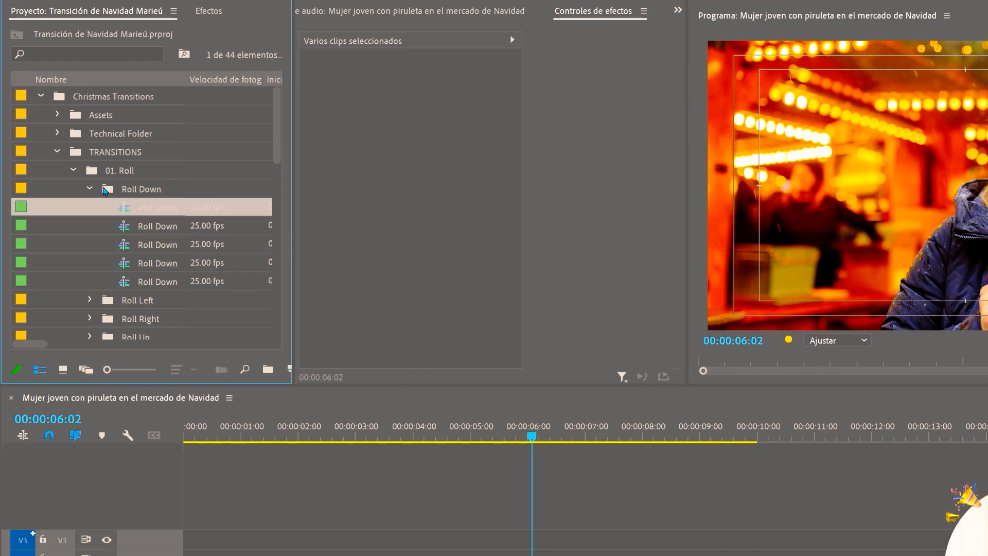
{"action": "key", "text": "Down"}
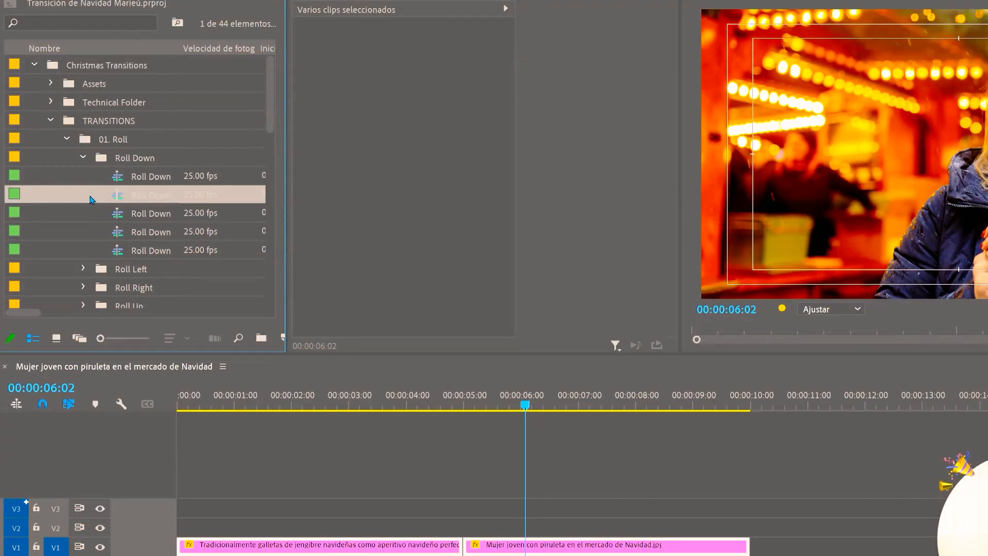
{"action": "left_click_drag", "start_coordinate": [95, 227], "coordinate": [360, 411]}
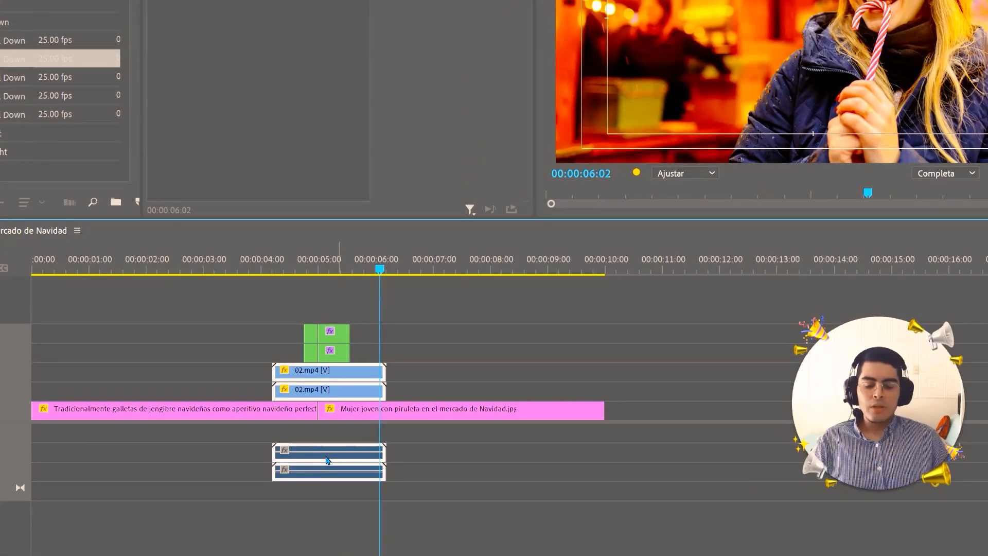
Step: Unlink and remove the audio of the two 02.mp4 transition clips, and play back the sequence
{"action": "right_click", "coordinate": [354, 388]}
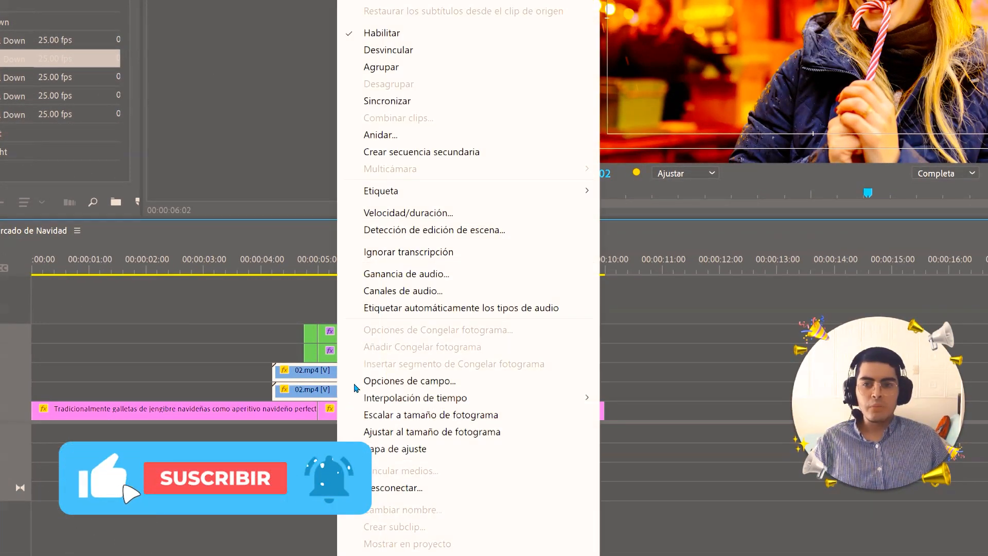
{"action": "left_click", "coordinate": [389, 49]}
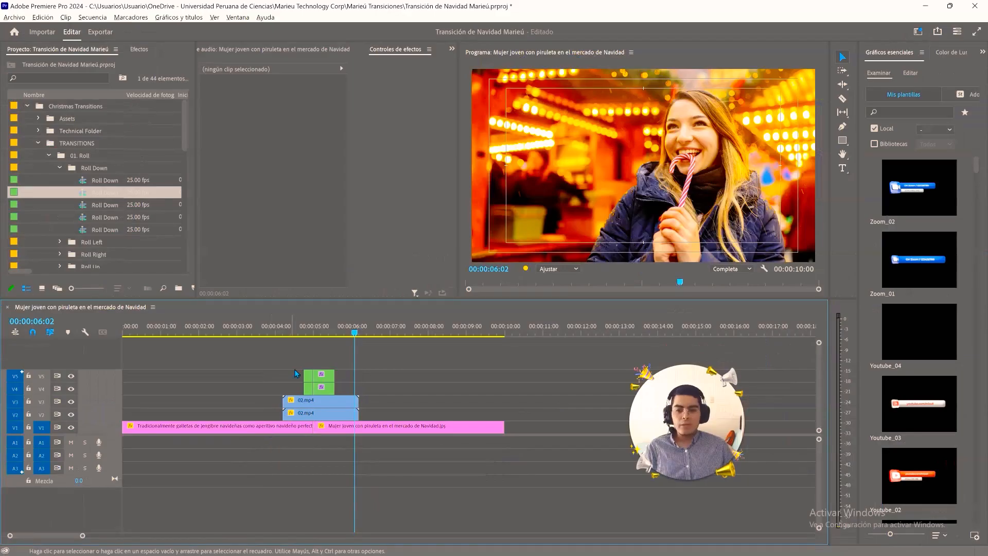
{"action": "left_click", "coordinate": [221, 332]}
{"action": "key", "text": "space"}
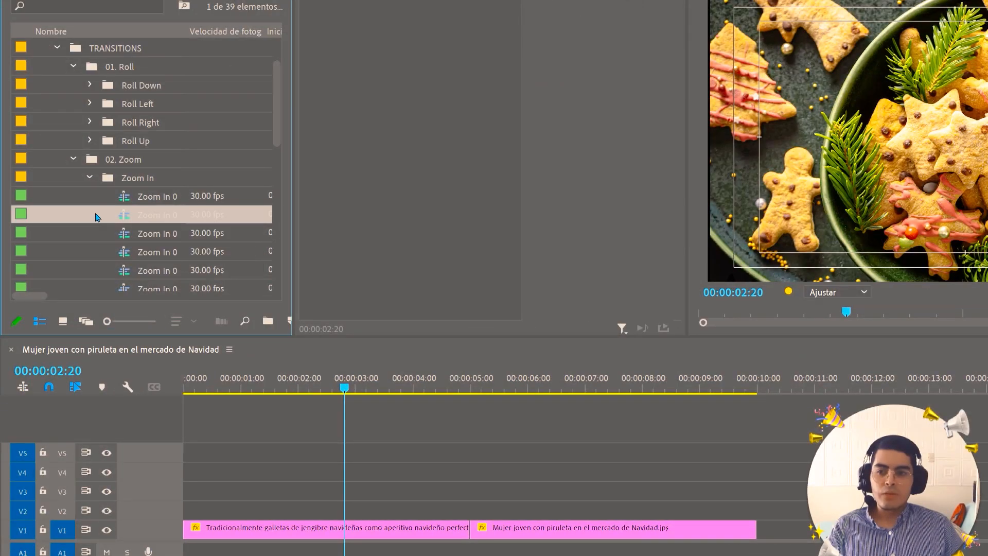
Step: Place the second Zoom In transition over the cut between the two images, and unlink and remove its audio
{"action": "left_click_drag", "start_coordinate": [95, 216], "coordinate": [324, 456]}
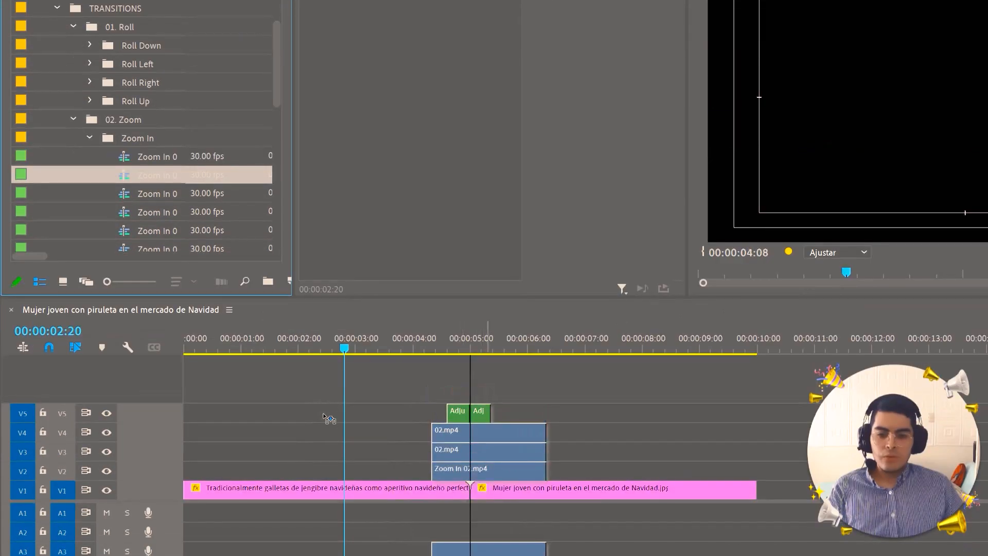
{"action": "left_click_drag", "start_coordinate": [324, 415], "coordinate": [324, 416]}
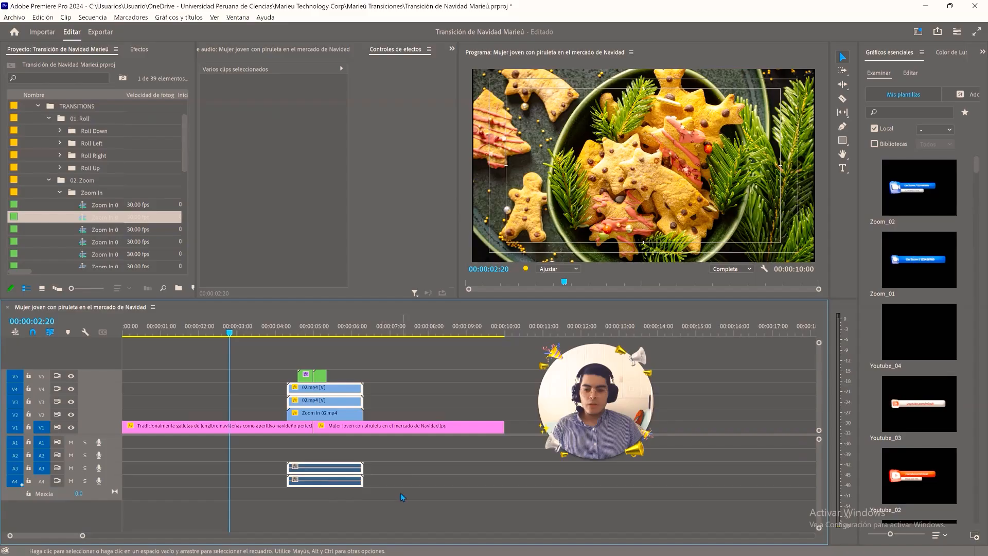
{"action": "left_click_drag", "start_coordinate": [404, 506], "coordinate": [290, 462]}
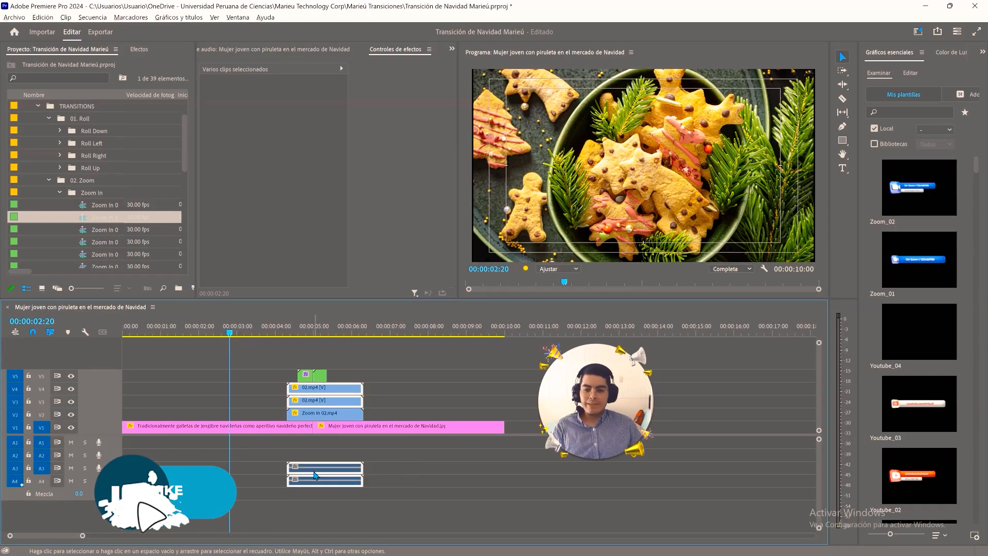
{"action": "right_click", "coordinate": [312, 470]}
{"action": "left_click", "coordinate": [371, 189]}
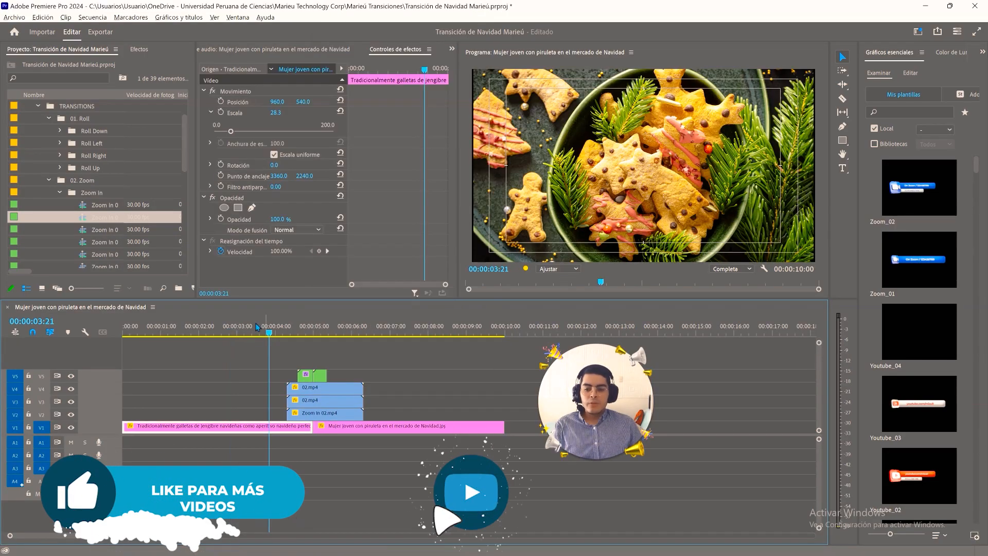
Step: Play back the transition, remove its Zoom In 02.mp4 placeholder clip, and lower the remaining transition clips by one track
{"action": "left_click_drag", "start_coordinate": [269, 328], "coordinate": [254, 327]}
{"action": "key", "text": "space"}
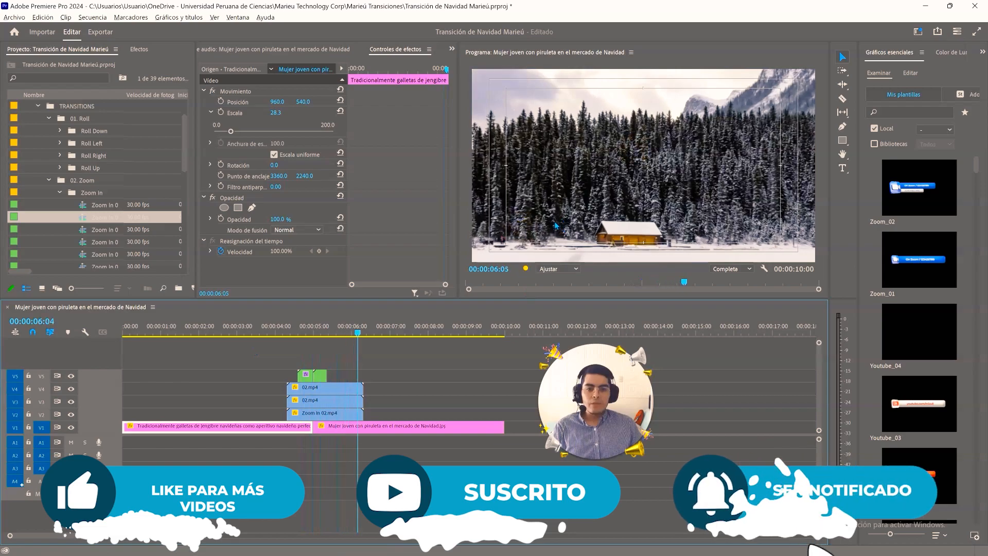
{"action": "left_click", "coordinate": [329, 416]}
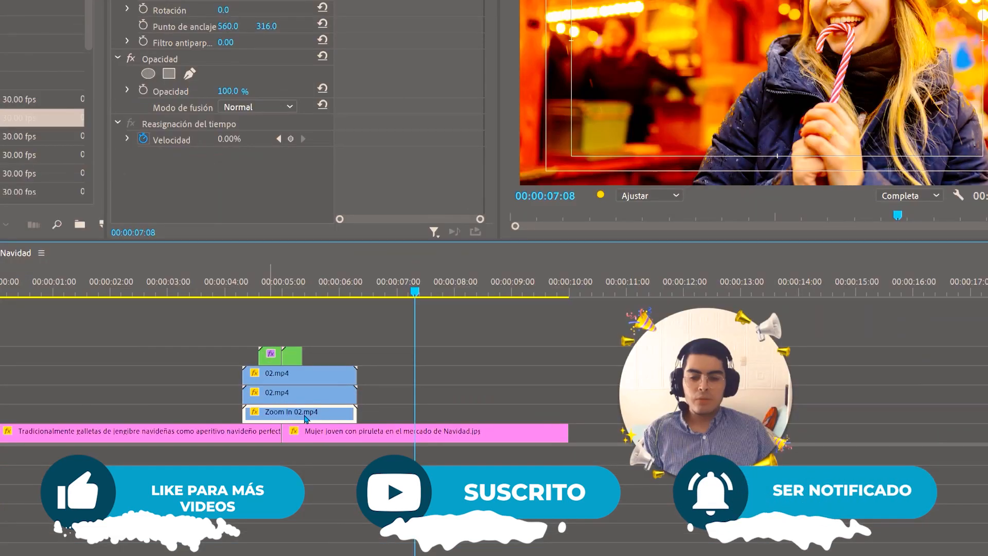
{"action": "left_click_drag", "start_coordinate": [306, 419], "coordinate": [325, 416]}
{"action": "left_click", "coordinate": [234, 327]}
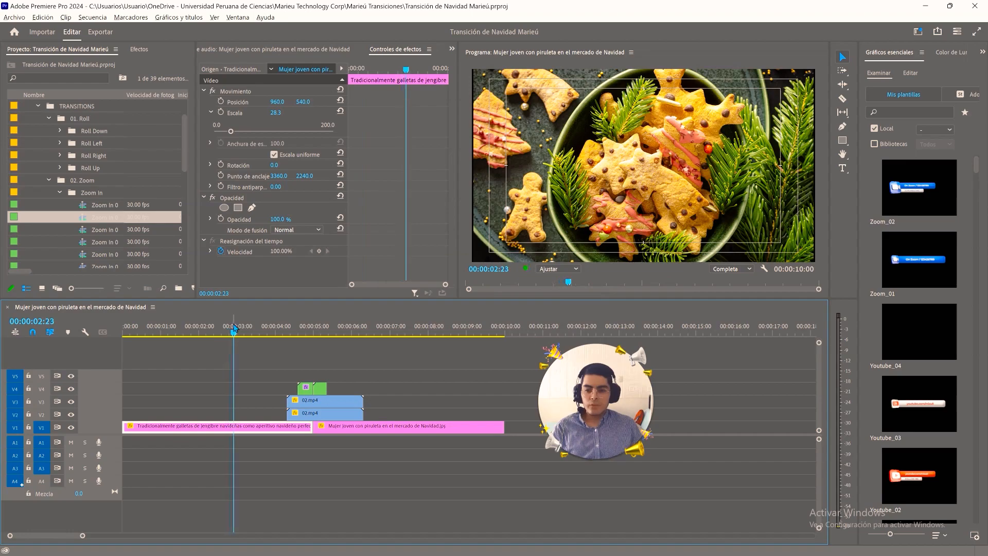
{"action": "key", "text": "space"}
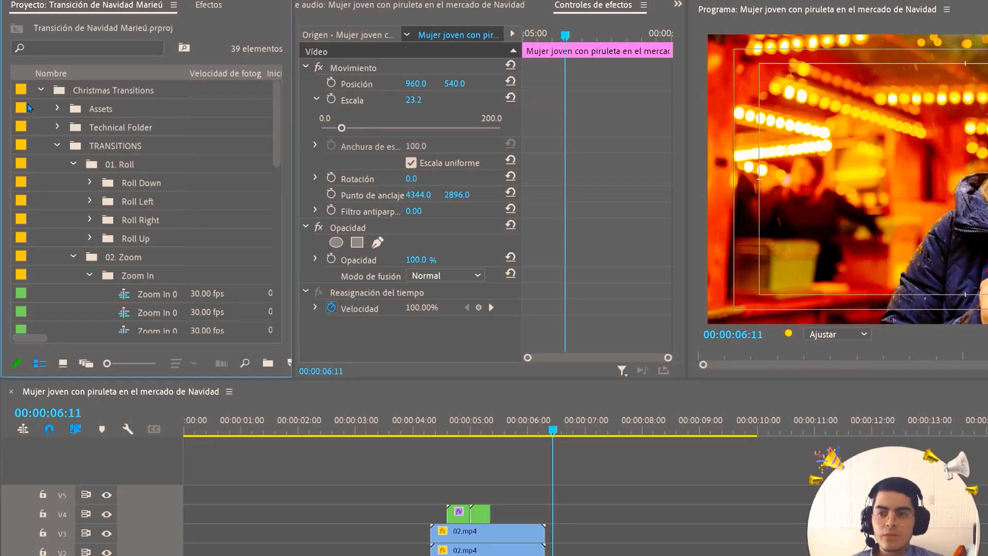
Step: Collapse the Christmas Transitions folder and delete all clips from the sequence
{"action": "left_click", "coordinate": [40, 90]}
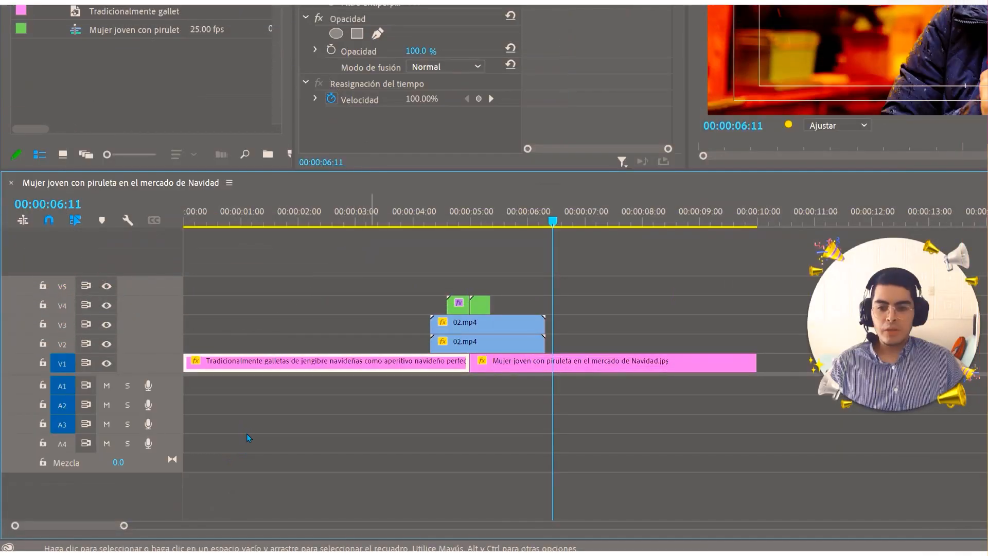
{"action": "key", "text": "Delete"}
{"action": "key", "text": "ctrl+a"}
{"action": "key", "text": "Delete"}
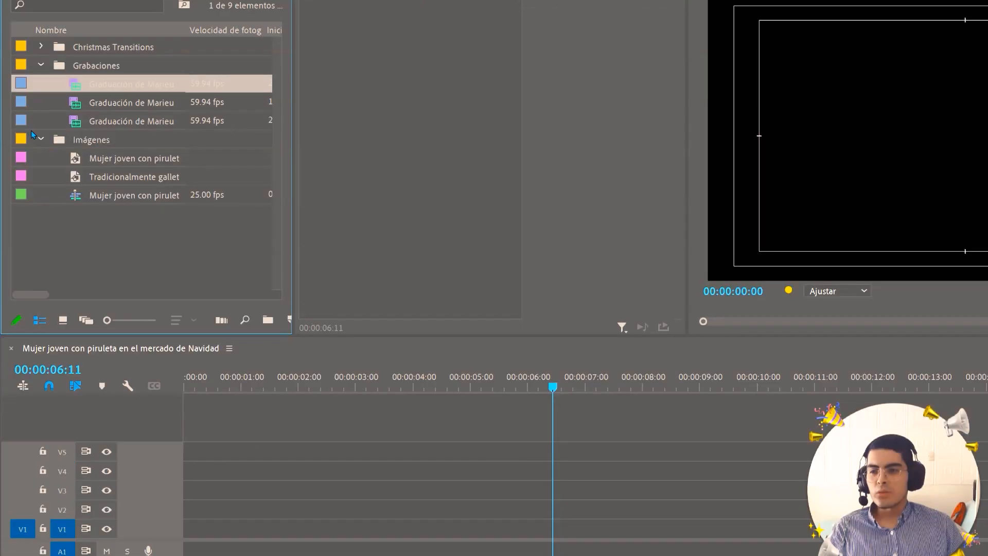
Step: Place the first two graduation recordings at the start of V1, keeping the existing sequence settings
{"action": "left_click_drag", "start_coordinate": [47, 84], "coordinate": [53, 144]}
{"action": "left_click_drag", "start_coordinate": [80, 132], "coordinate": [101, 436]}
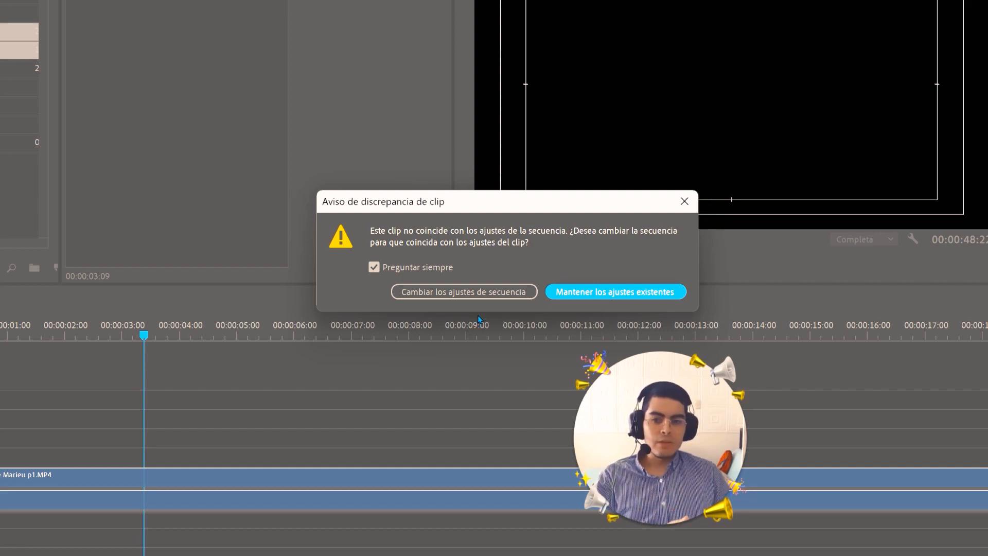
{"action": "left_click", "coordinate": [558, 293]}
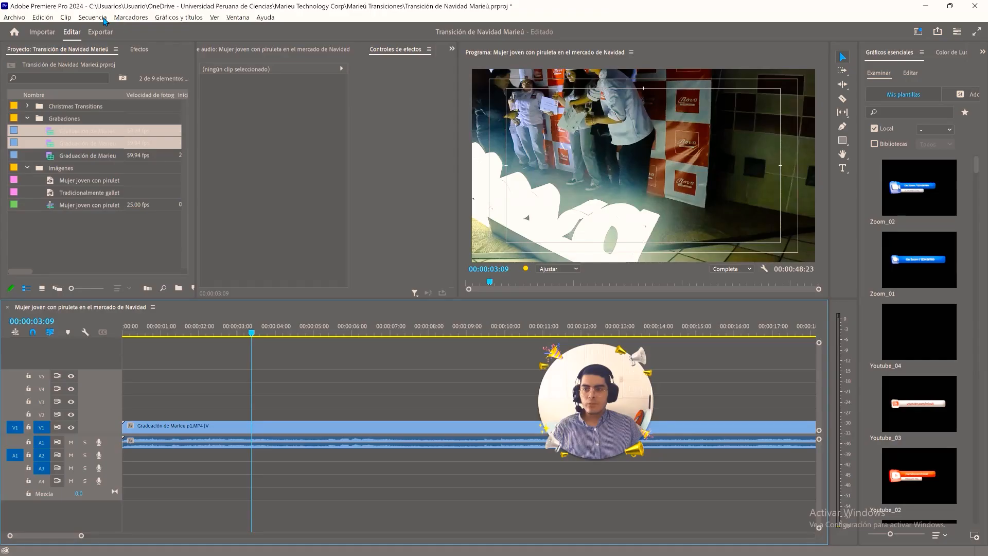
Step: Open the sequence settings
{"action": "left_click", "coordinate": [93, 17]}
{"action": "left_click", "coordinate": [108, 29]}
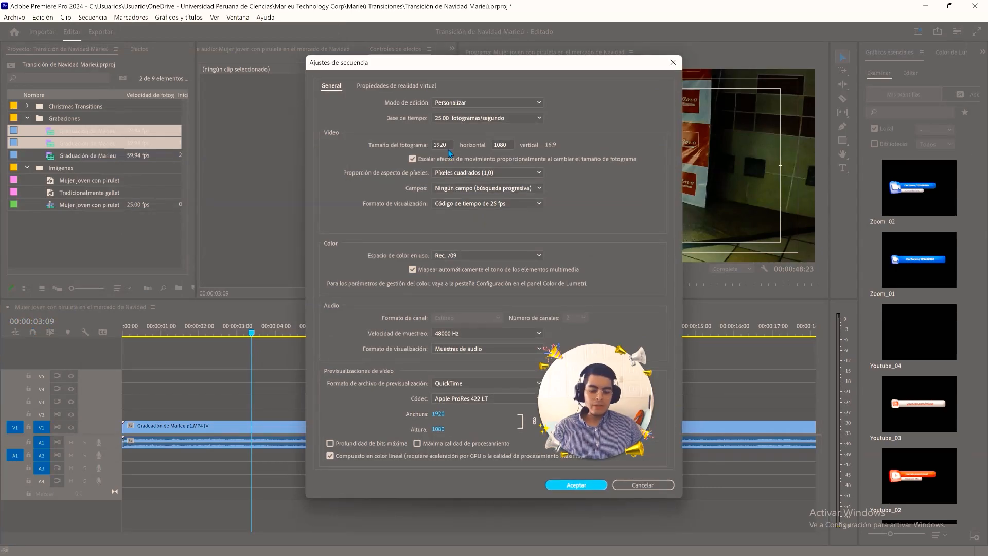